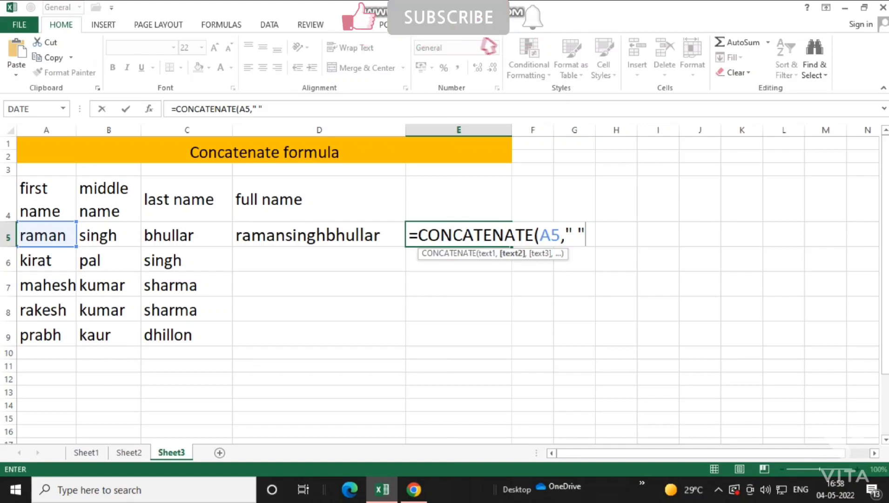
Step: Complete the formula in E5 as =CONCATENATE(A5," ",B5," ",C5) to join the three name parts with spaces
type(",")
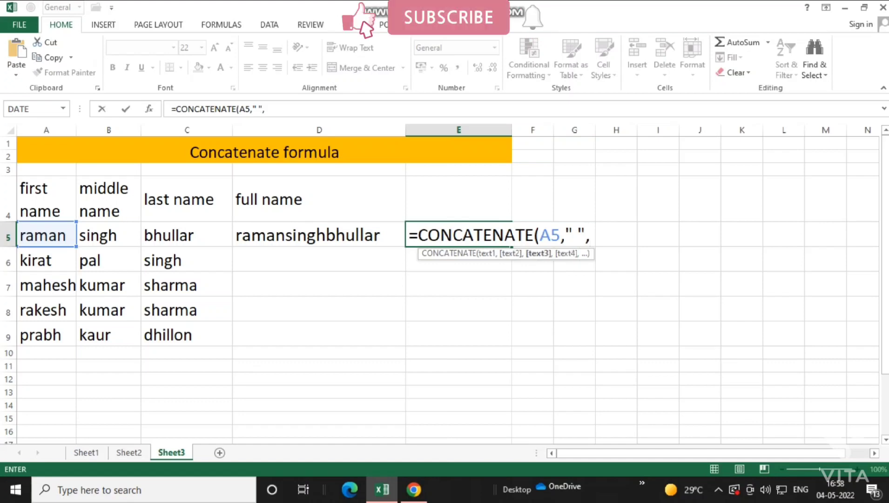
left_click(109, 235)
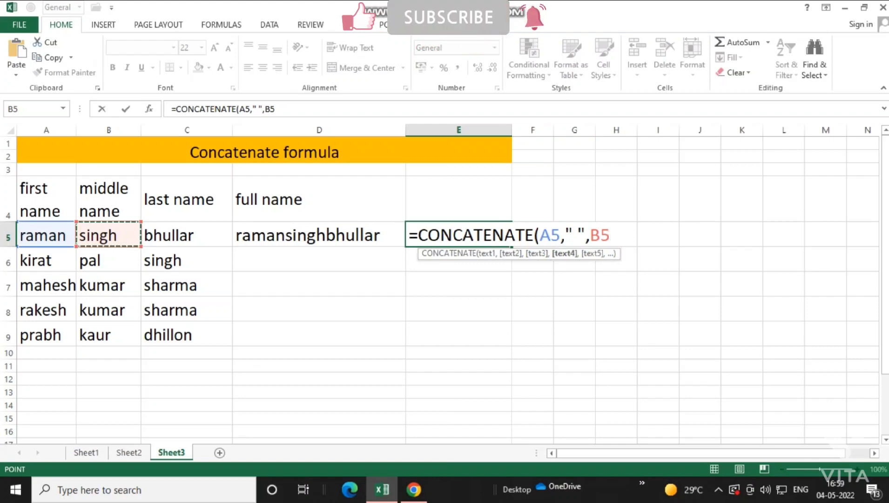
type(",\"")
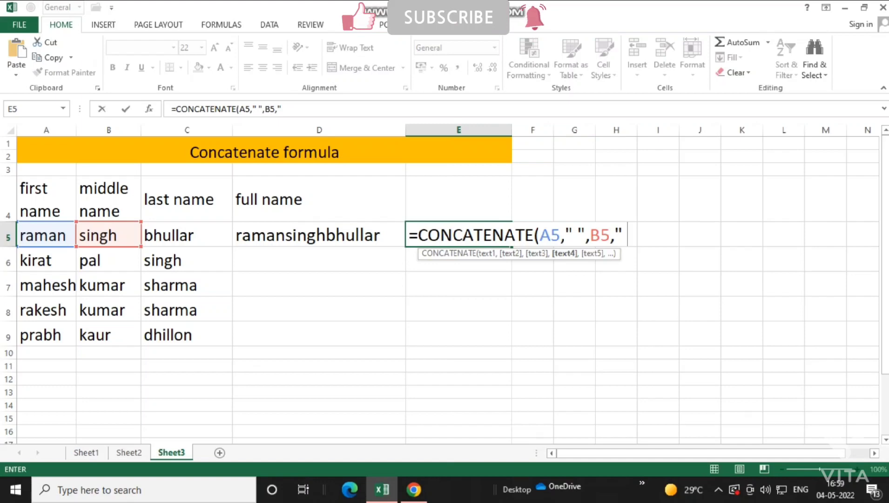
type(" \"")
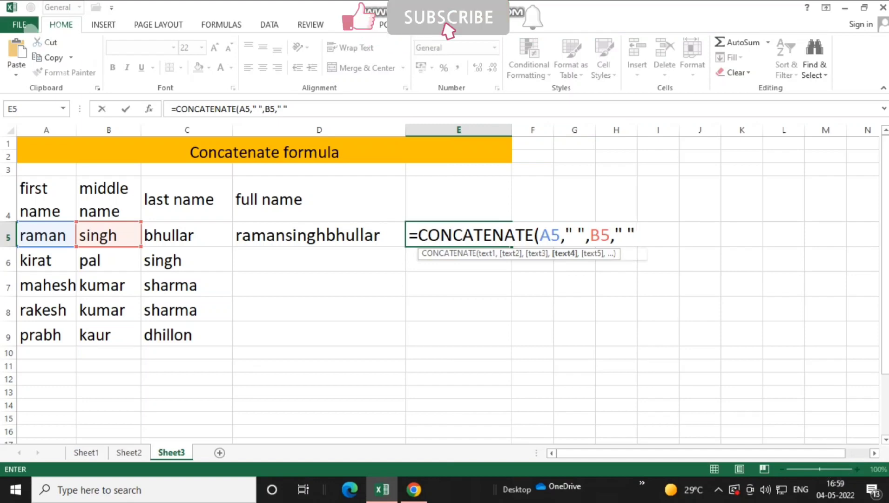
type(",")
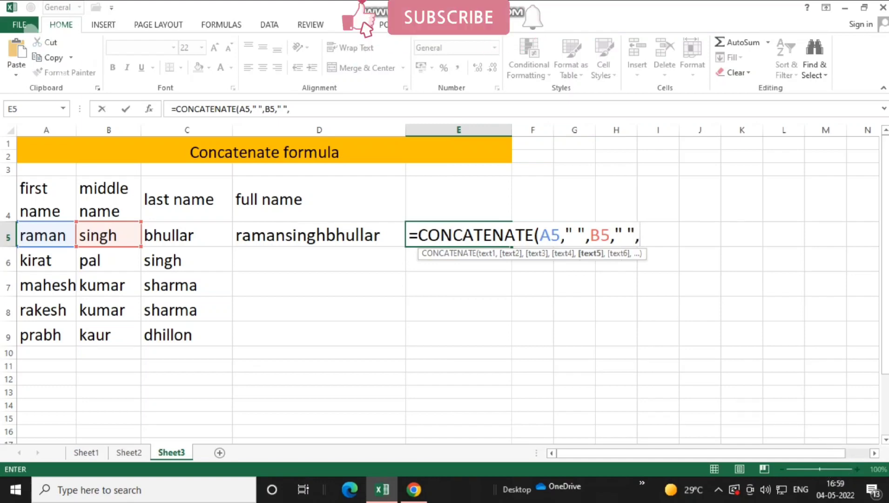
left_click(187, 235)
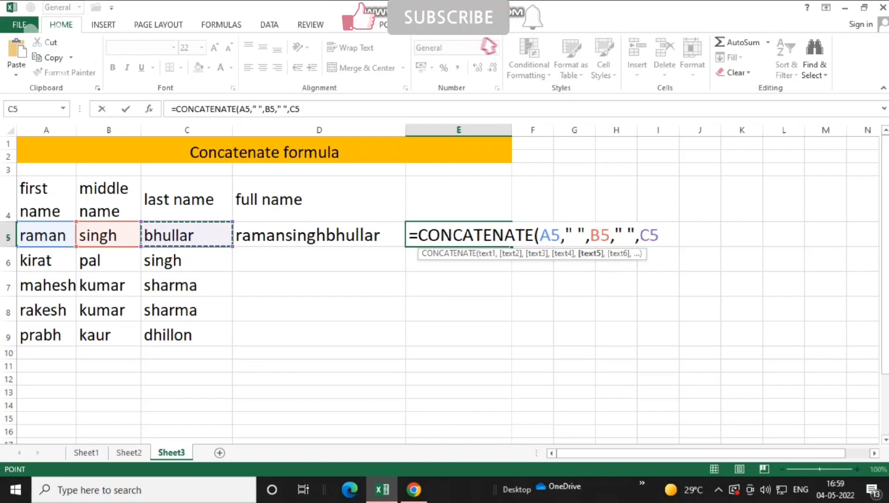
type(")")
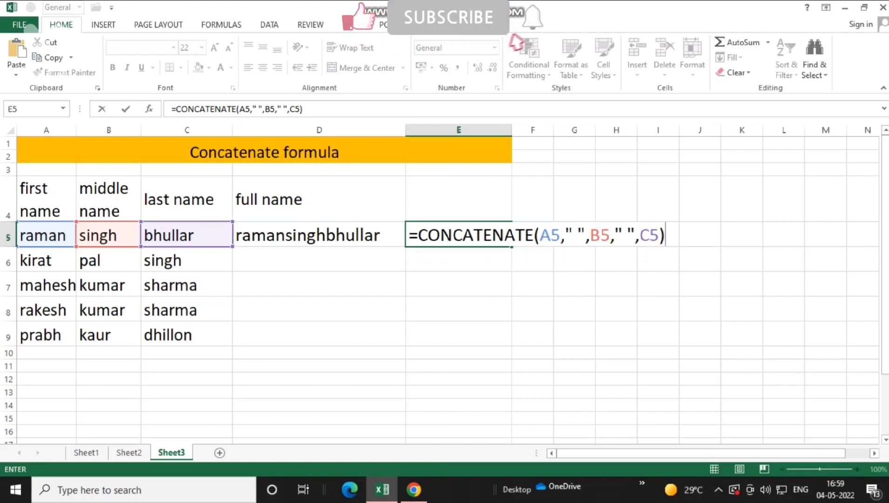
key("Return")
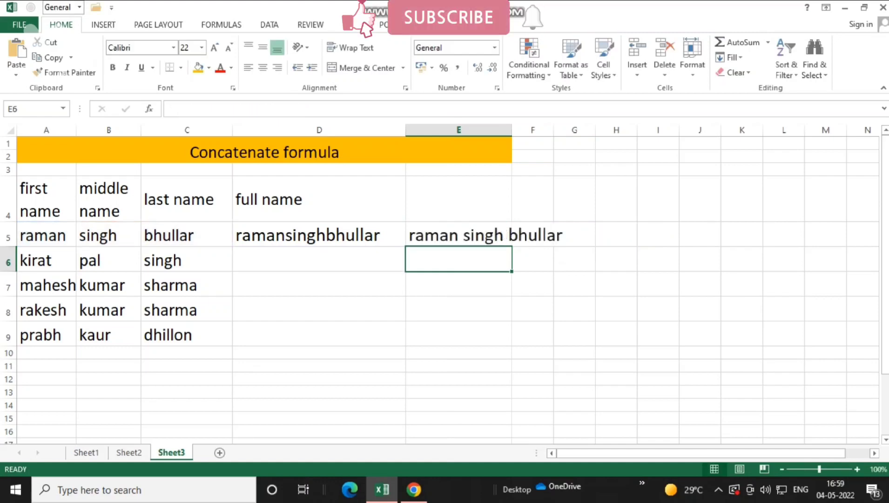
Step: Widen column E to fit the full name and fill the E5 formula down through E9
left_click_drag(512, 130, 570, 130)
left_click(488, 234)
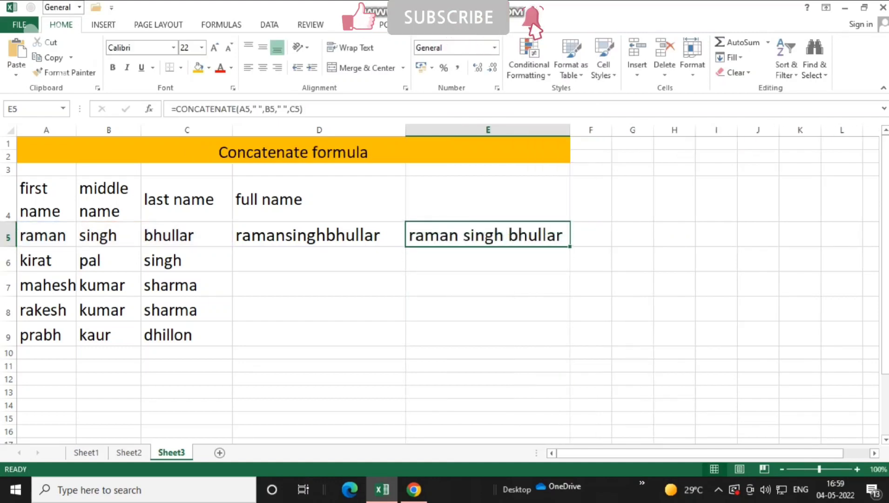
left_click_drag(570, 246, 570, 344)
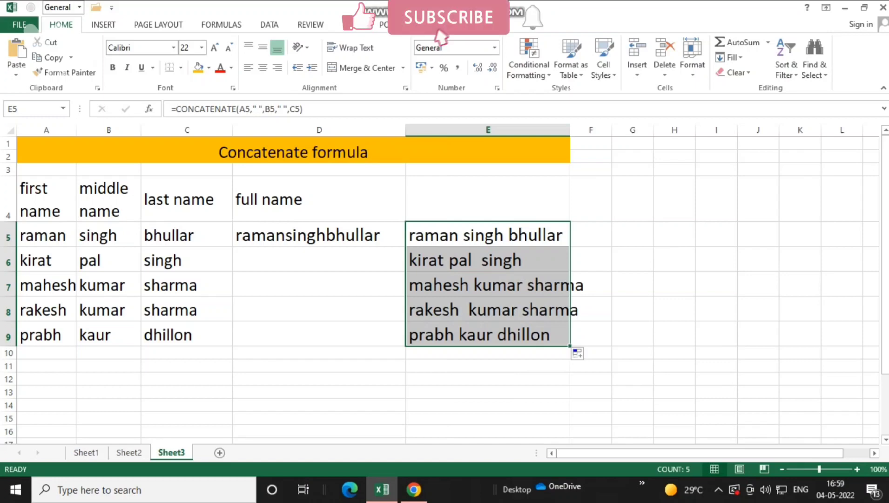
Step: Fill the unspaced full name formula from D5 down through D9, and review the formula in E5
left_click(319, 235)
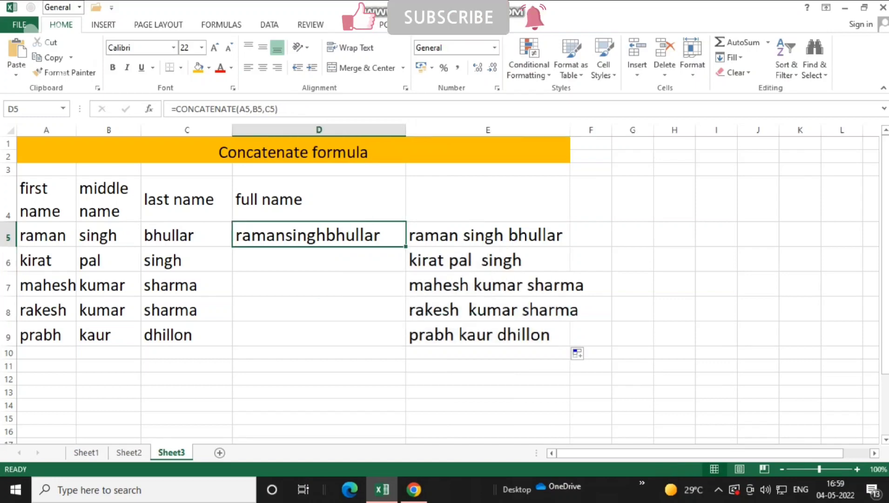
left_click_drag(406, 246, 406, 345)
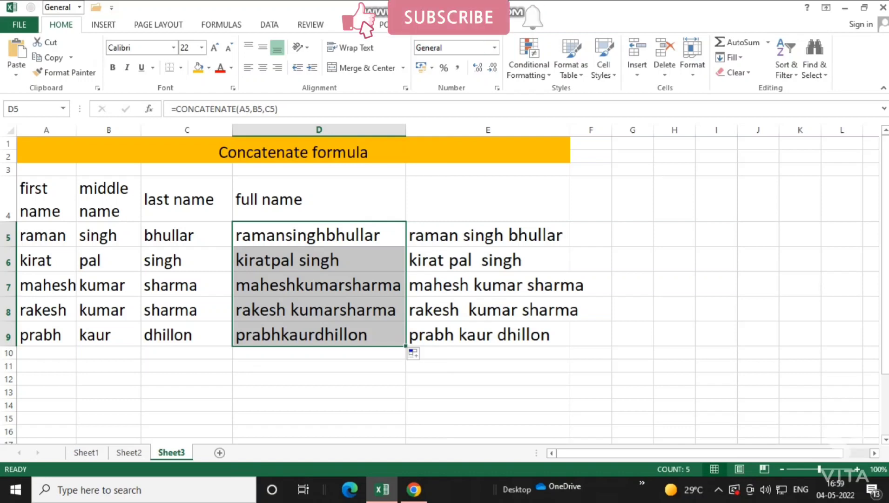
left_click(493, 235)
double_click(492, 235)
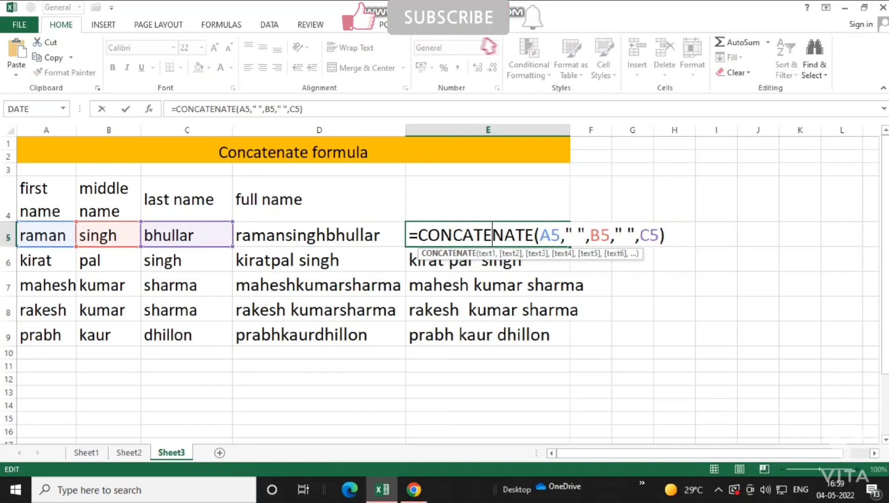
key("Return")
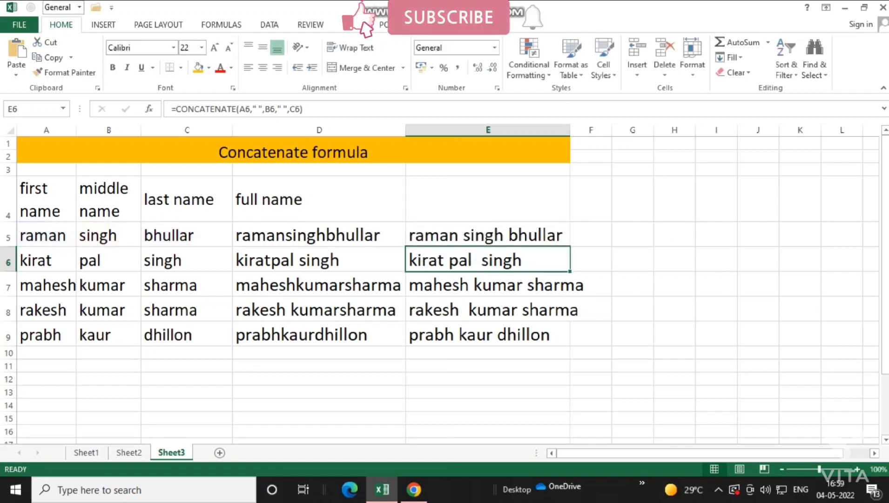
Step: Widen columns F and E, and set the font size of F5:F9 to 22
left_click_drag(612, 130, 711, 130)
left_click(616, 234)
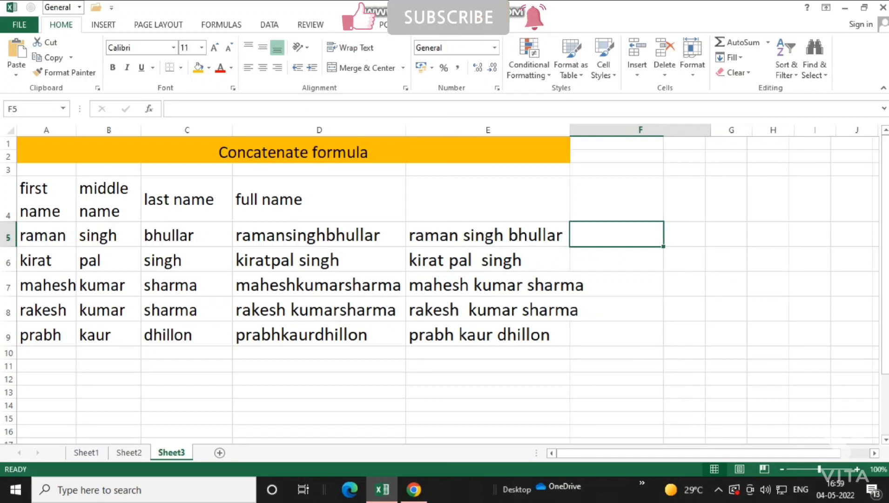
left_click_drag(640, 234, 640, 334)
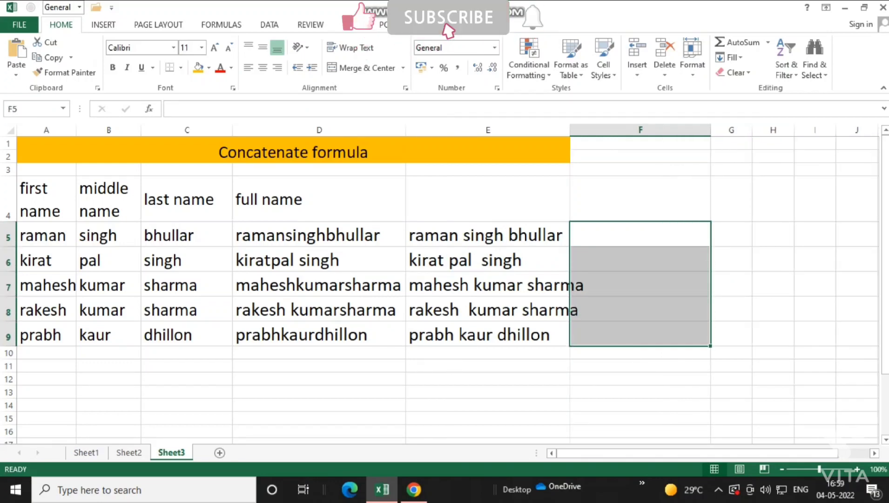
left_click(214, 47)
left_click(214, 47)
left_click(215, 47)
left_click(214, 48)
left_click(214, 47)
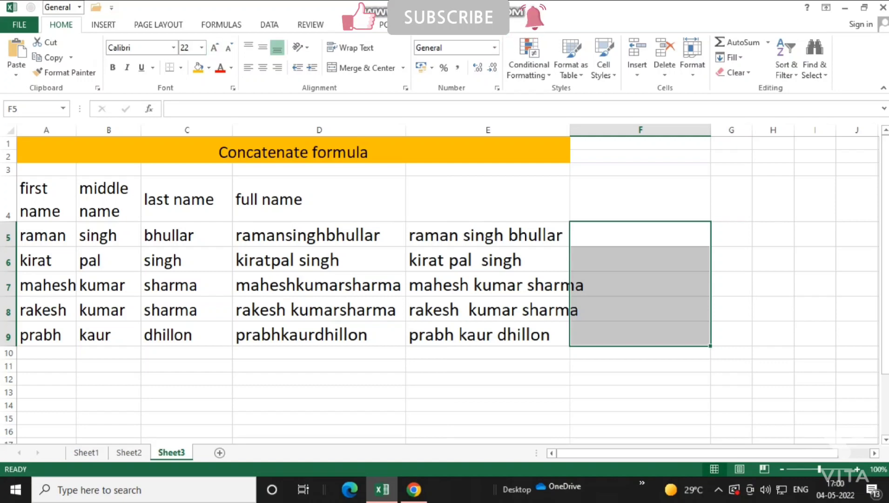
left_click_drag(569, 130, 584, 130)
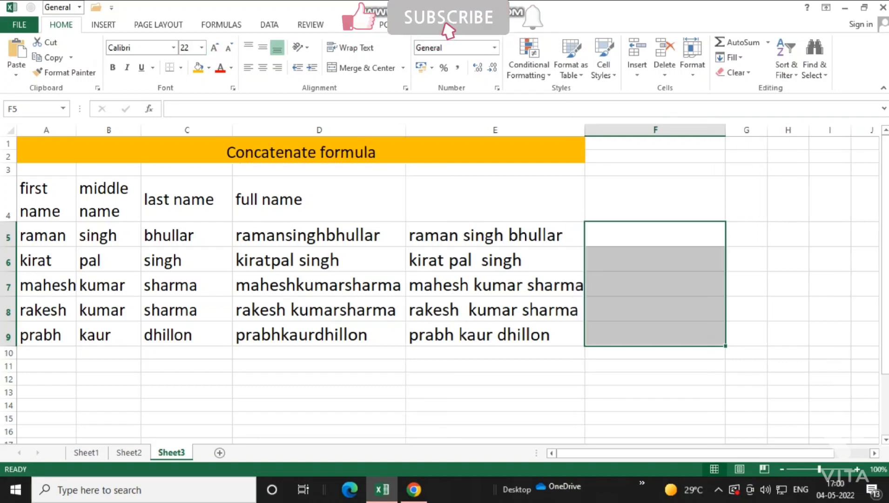
Step: Enter the formula =A5&" "&B5&" "&C5 in F5 to join the name parts with ampersands and spaces
left_click(639, 234)
type("=")
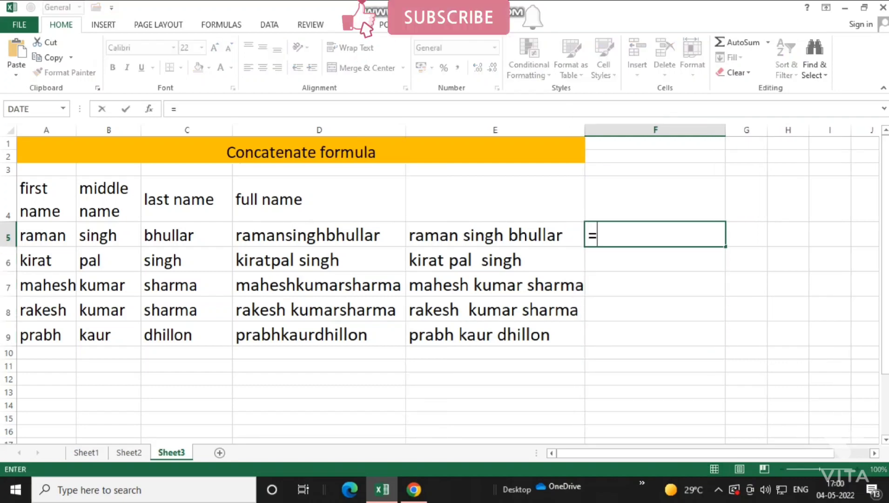
left_click(46, 234)
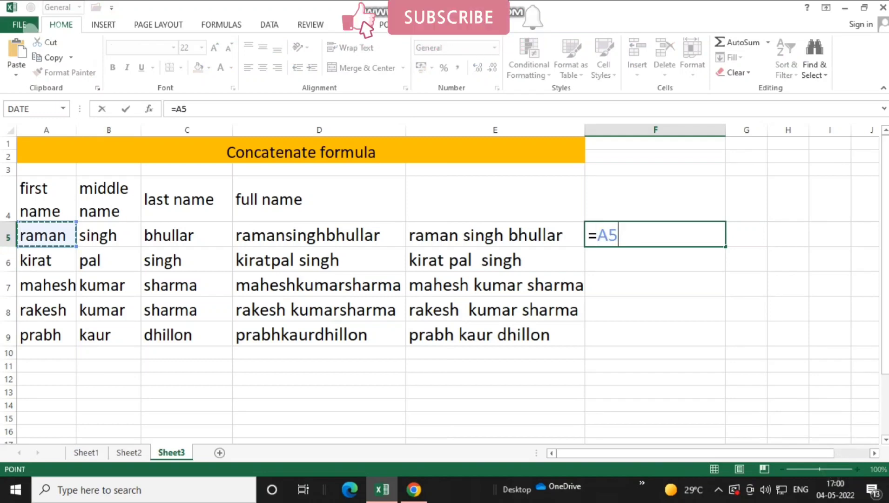
type("&")
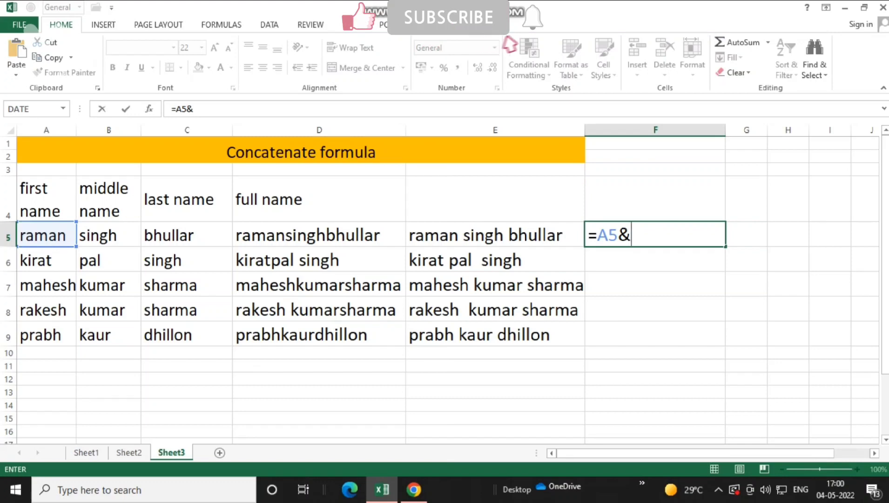
type("\"")
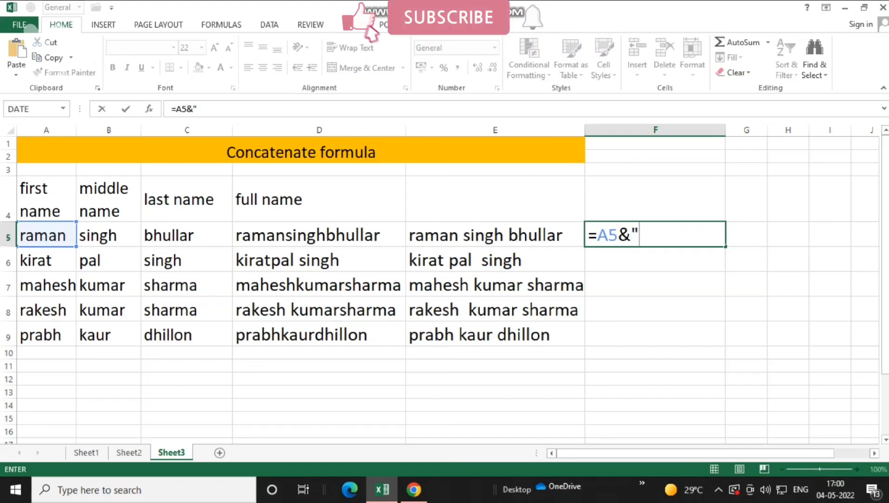
type(" \"")
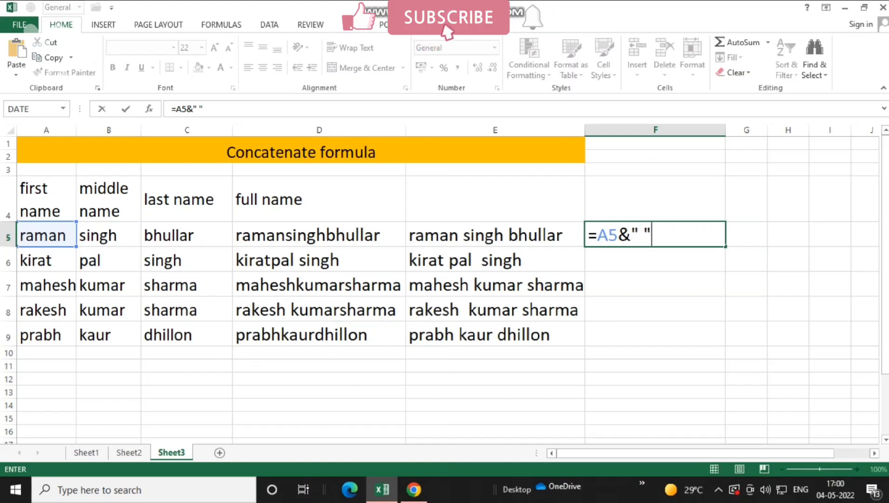
type("&")
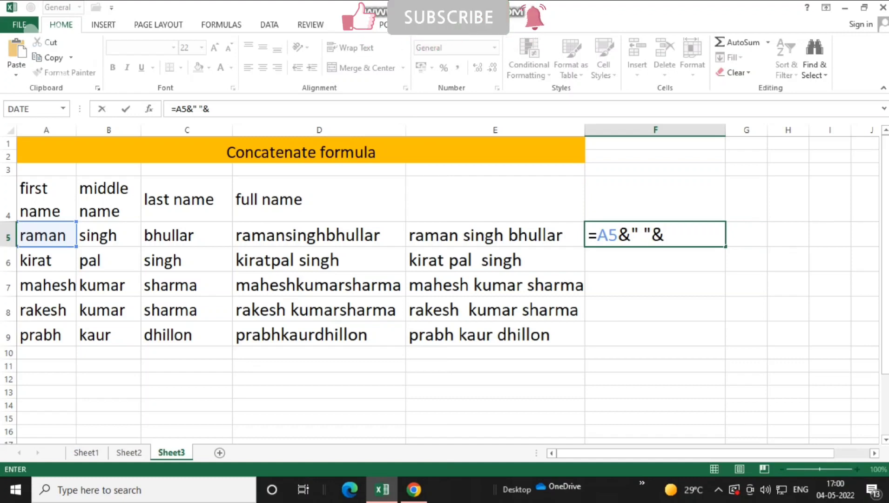
left_click(109, 234)
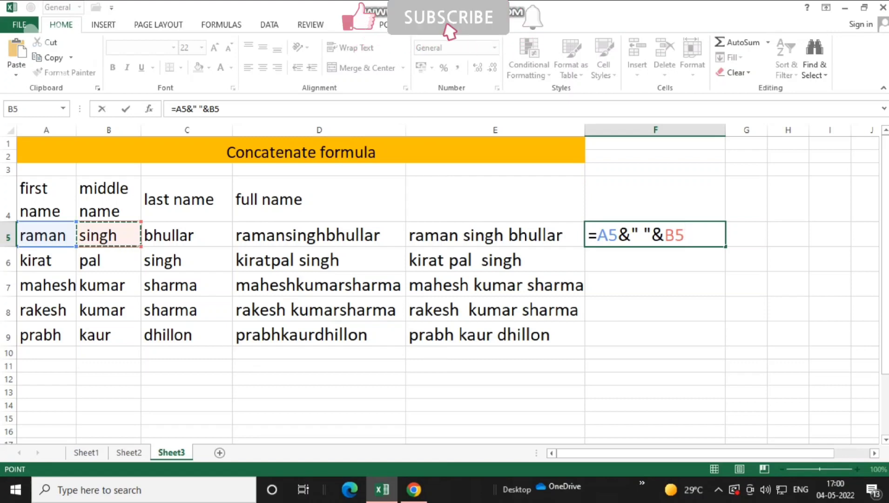
type("\"")
key("BackSpace")
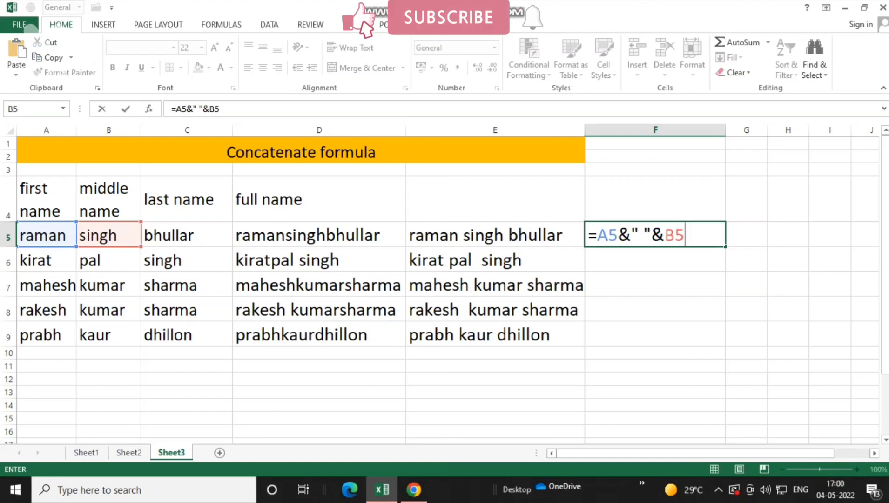
type("&")
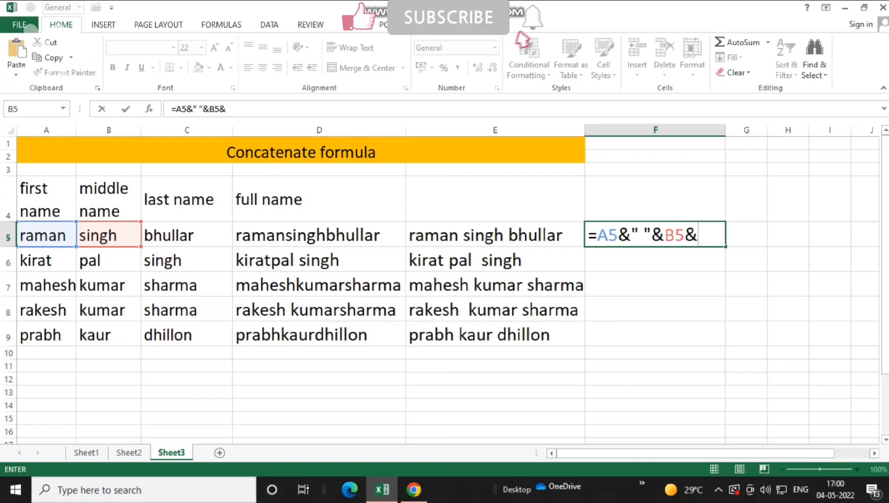
type("\"")
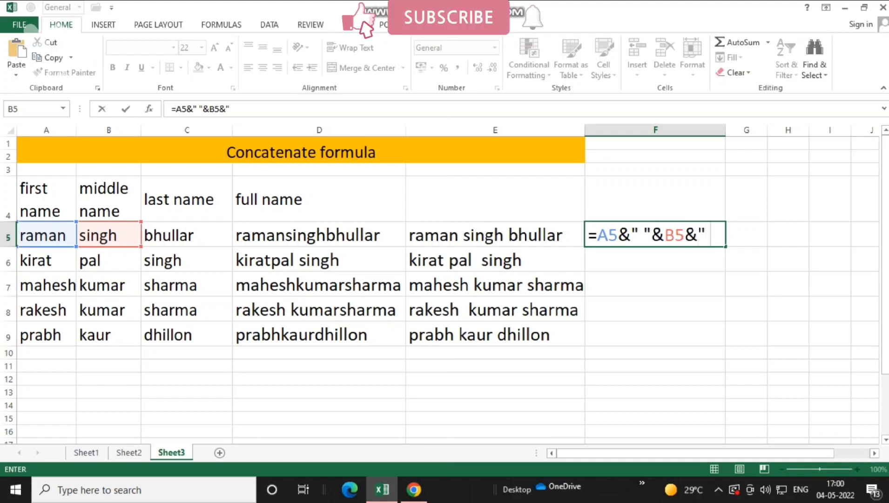
type(" \"")
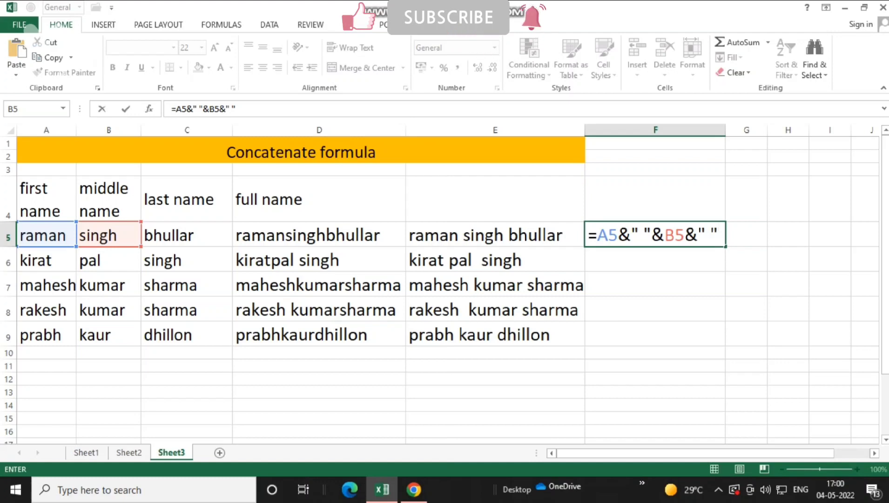
type("&")
left_click(187, 235)
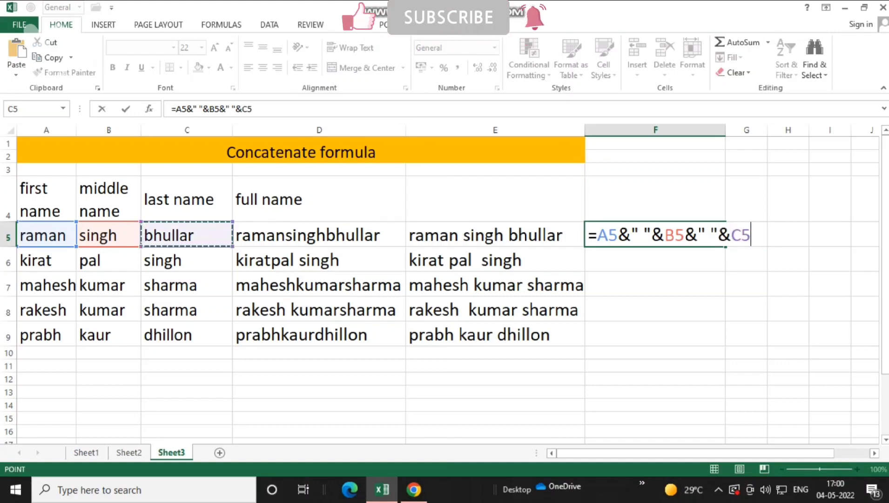
key("Return")
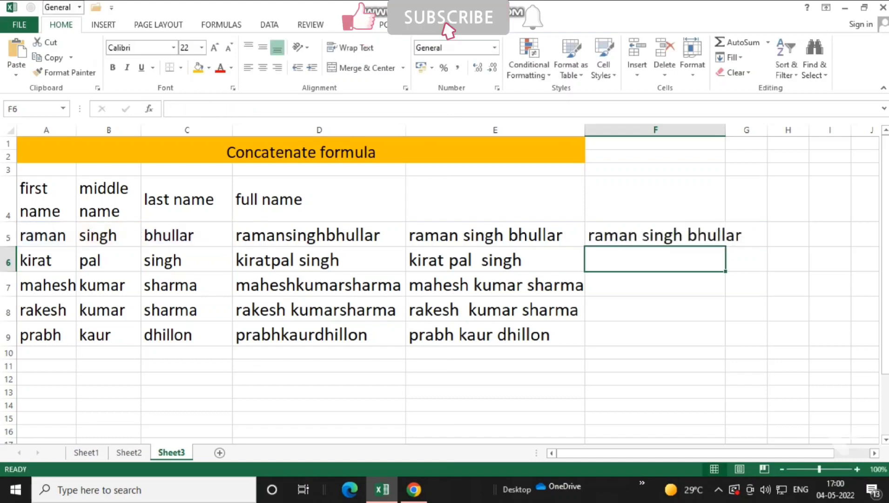
Step: Widen column F to fit the full name and fill the F5 formula down through F9
left_click(655, 234)
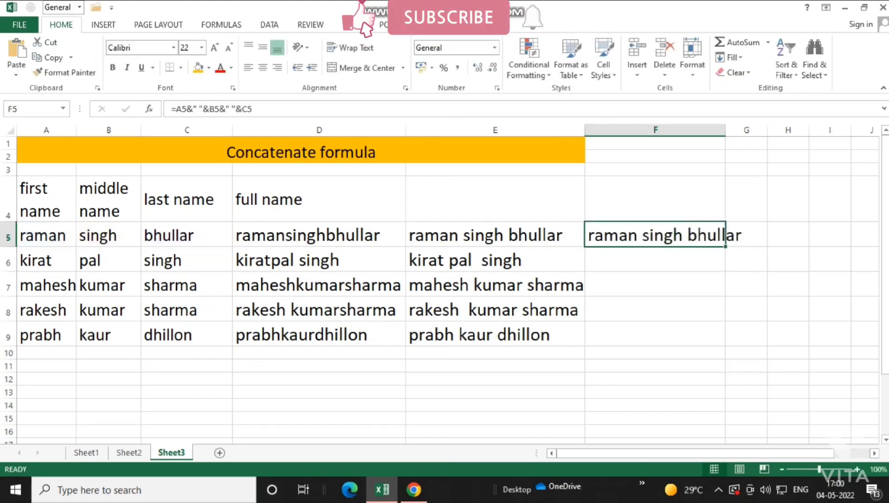
left_click_drag(725, 130, 776, 130)
left_click_drag(776, 246, 775, 344)
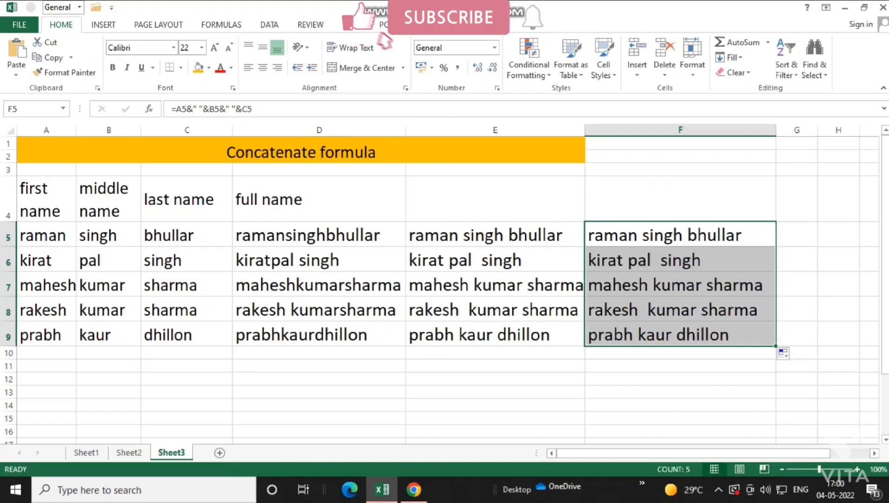
Step: Compare the CONCATENATE formula in E5 with the ampersand formula in F5 on Sheet3, also looking at Sheet2
double_click(492, 235)
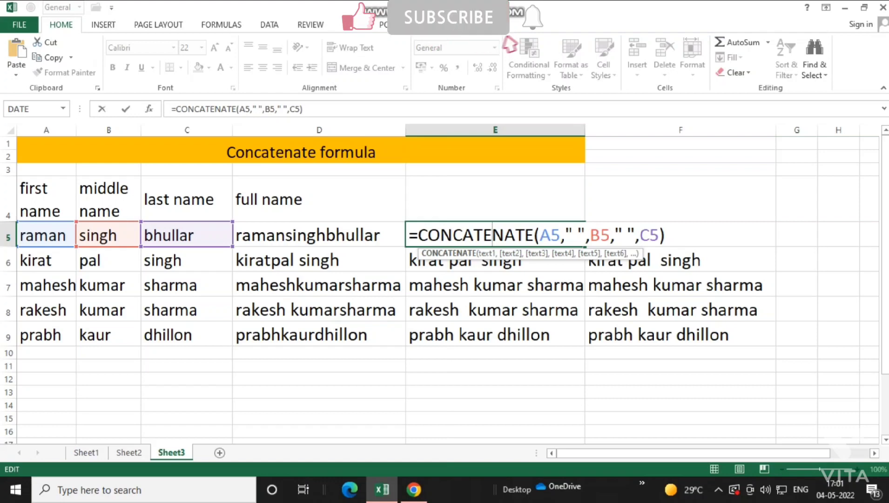
key("Return")
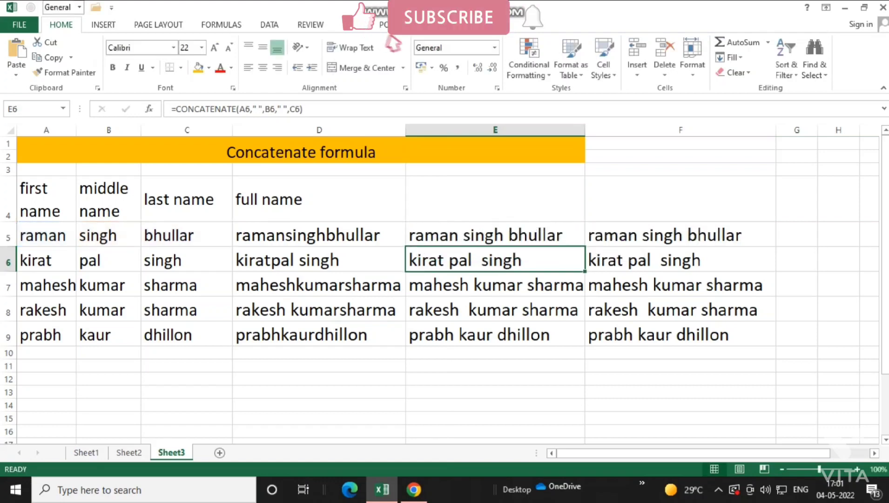
left_click(675, 235)
double_click(674, 235)
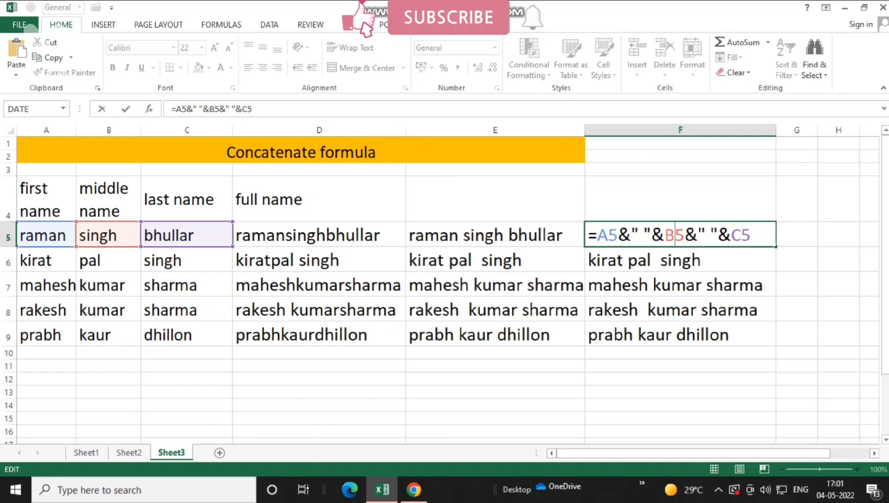
key("Return")
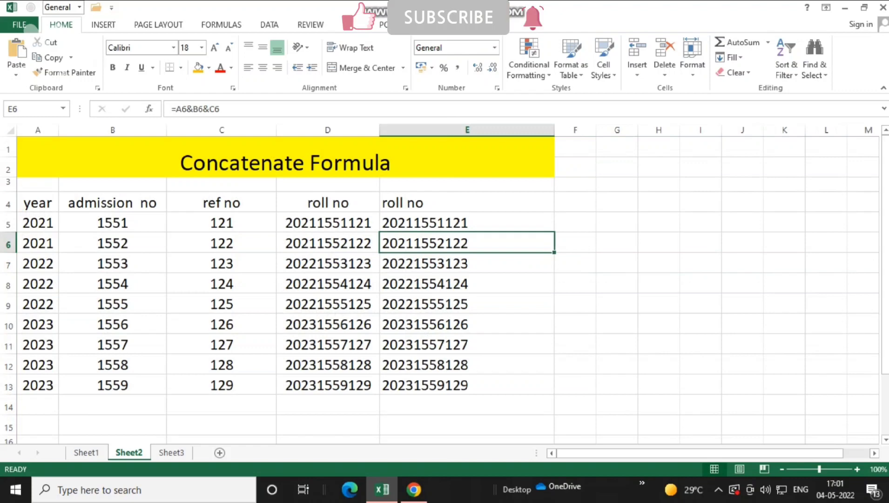
left_click(171, 452)
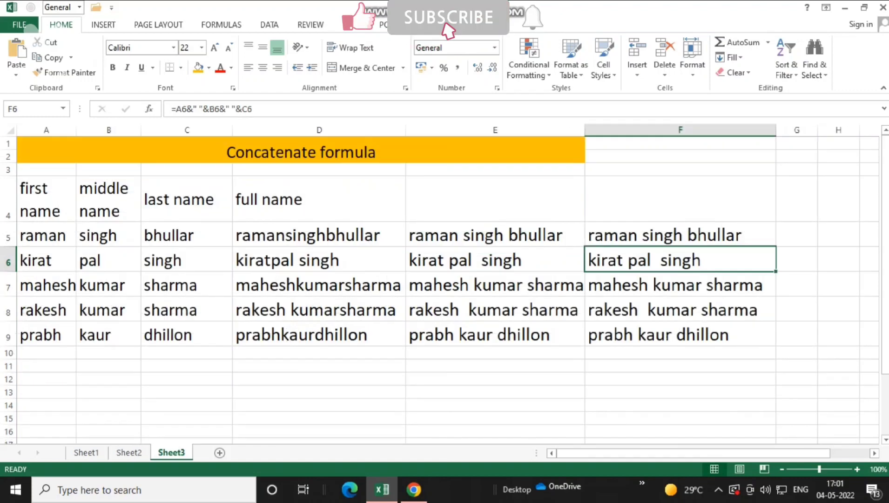
double_click(462, 235)
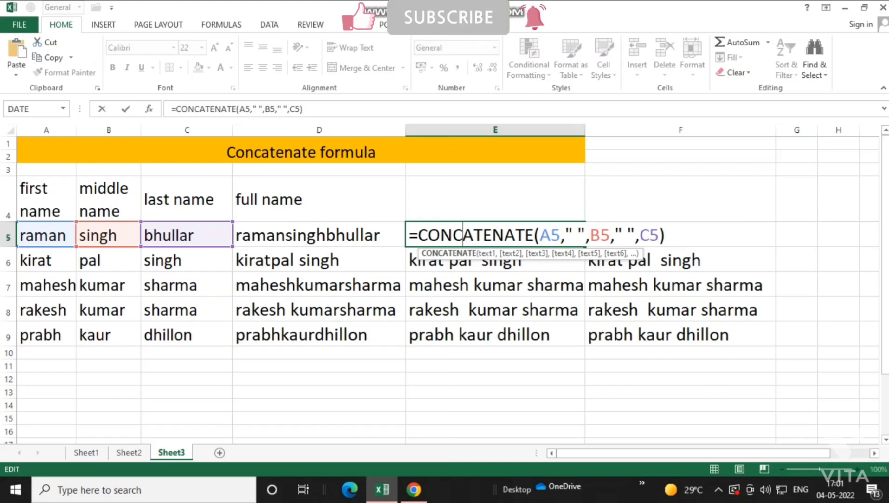
key("Return")
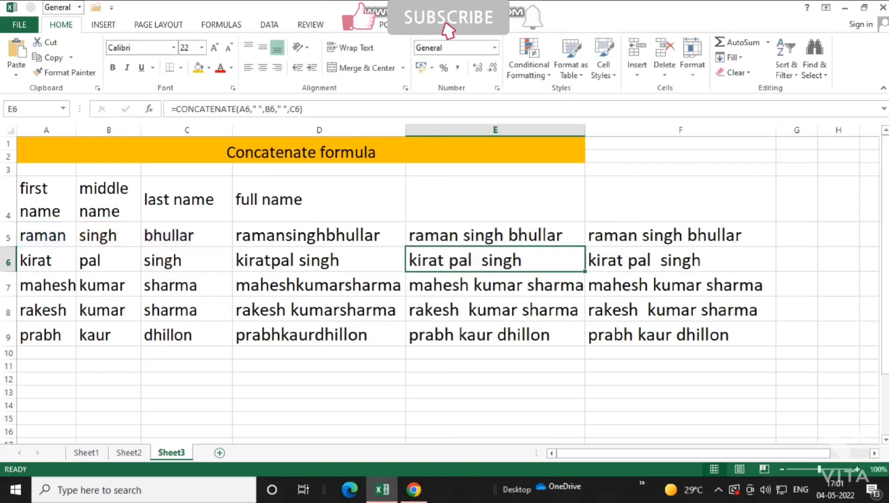